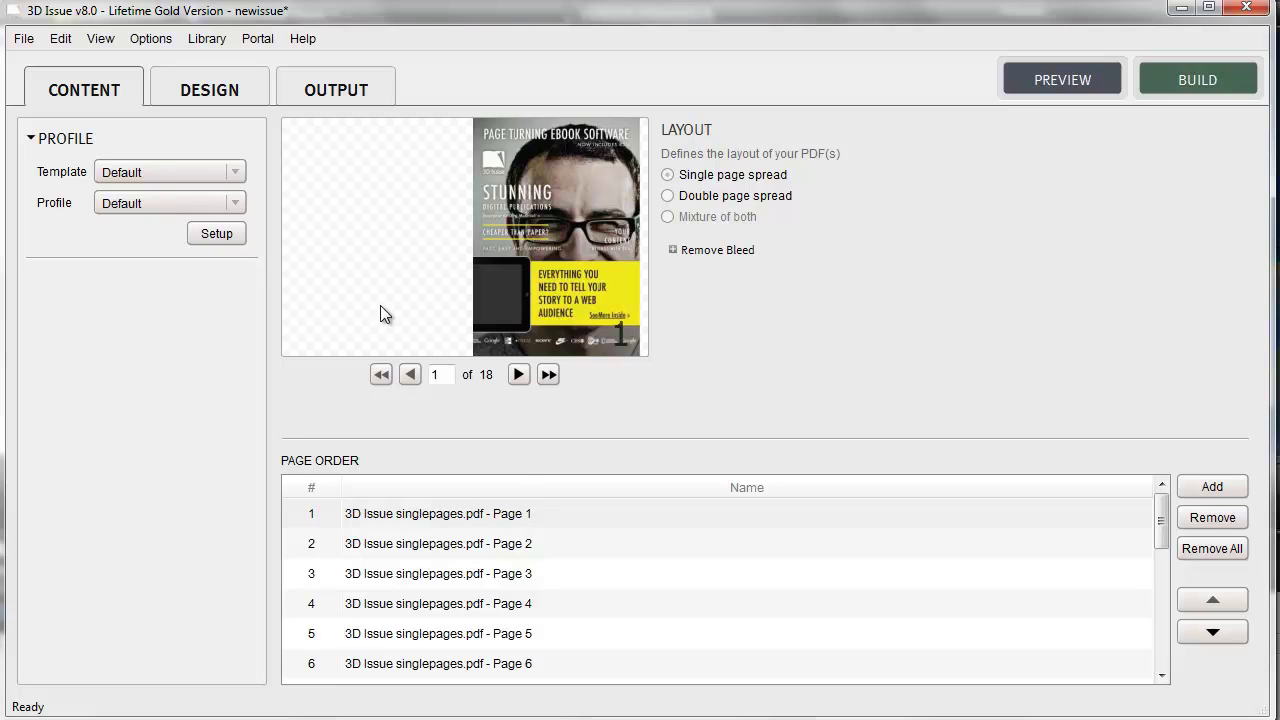
# Switch to the Design workspace and select the page 9 thumbnail
pyautogui.click(229, 96)
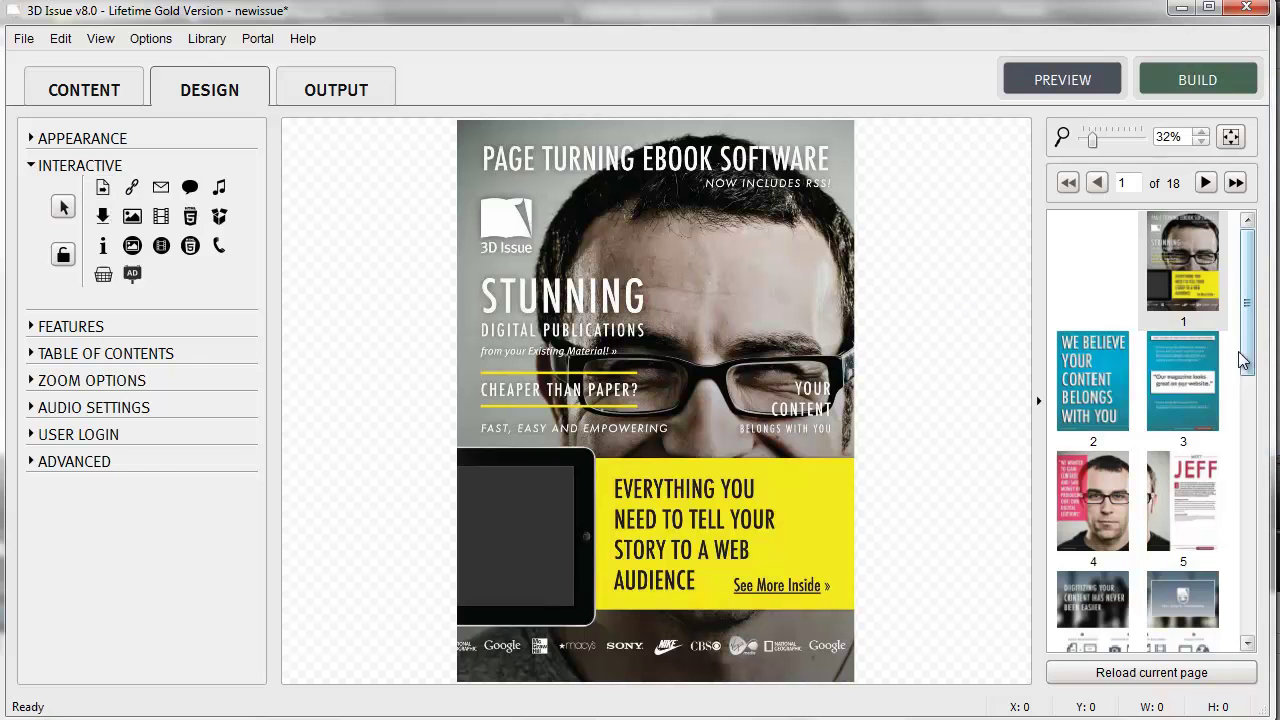
pyautogui.moveTo(1243, 360); pyautogui.dragTo(1247, 440)
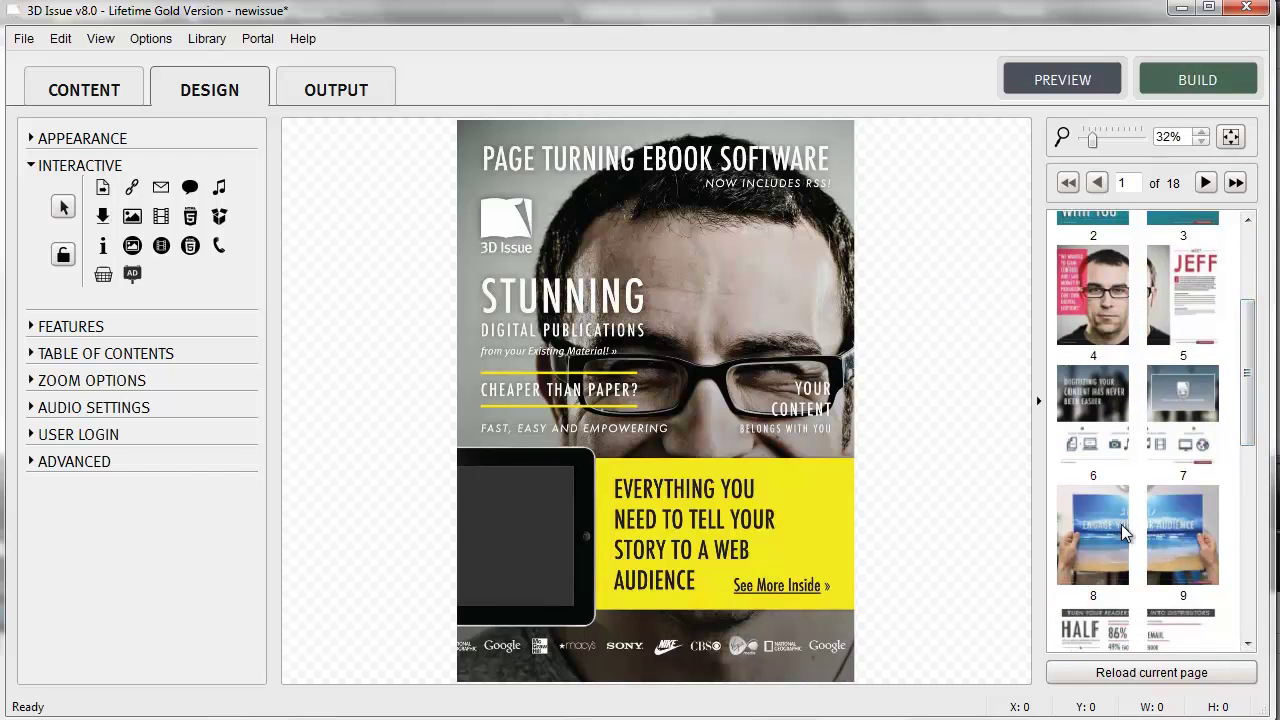
pyautogui.click(1182, 532)
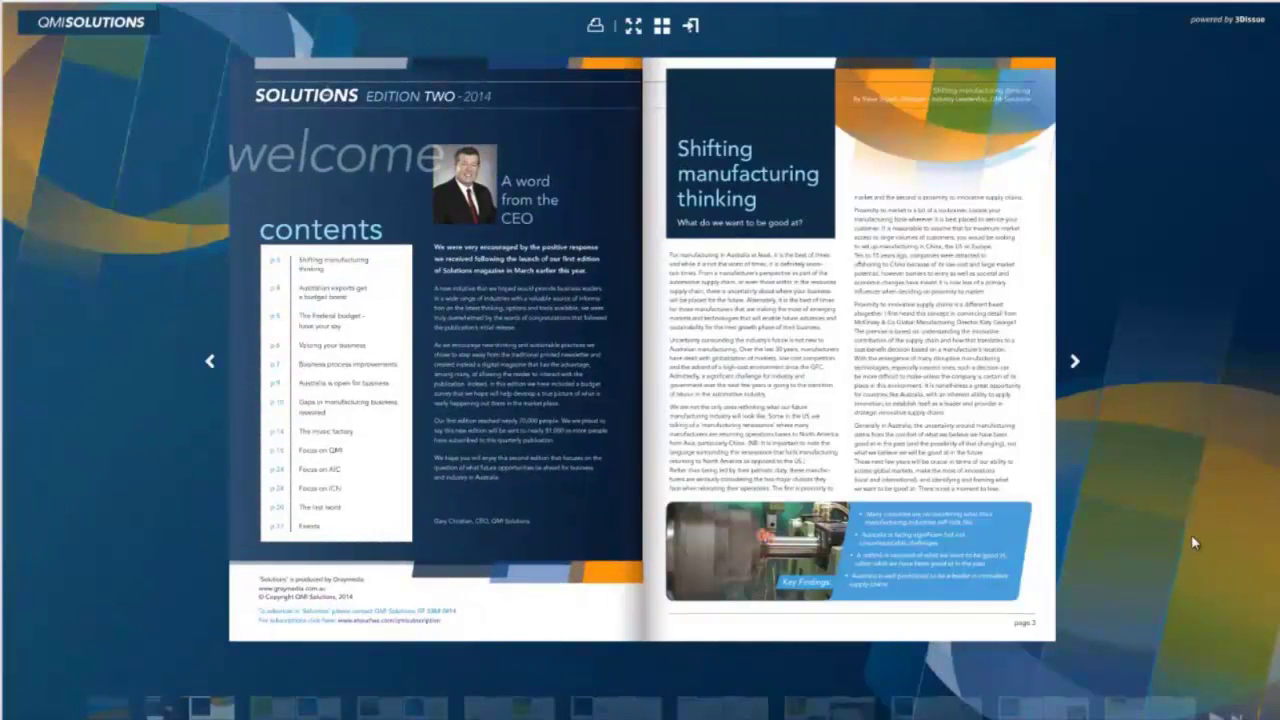
# Turn the sample flipbook to the next spread, then scroll the page thumbnails back to the top
pyautogui.click(344, 357)
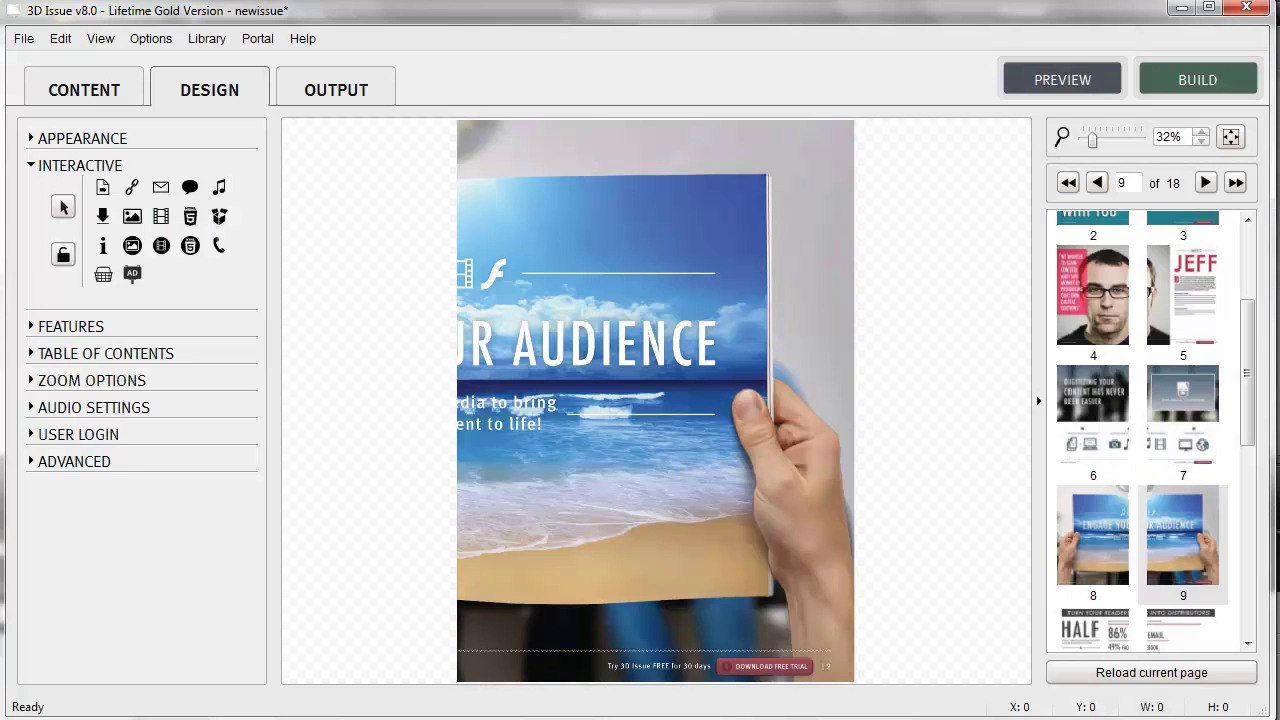
pyautogui.moveTo(1248, 449); pyautogui.dragTo(1240, 360)
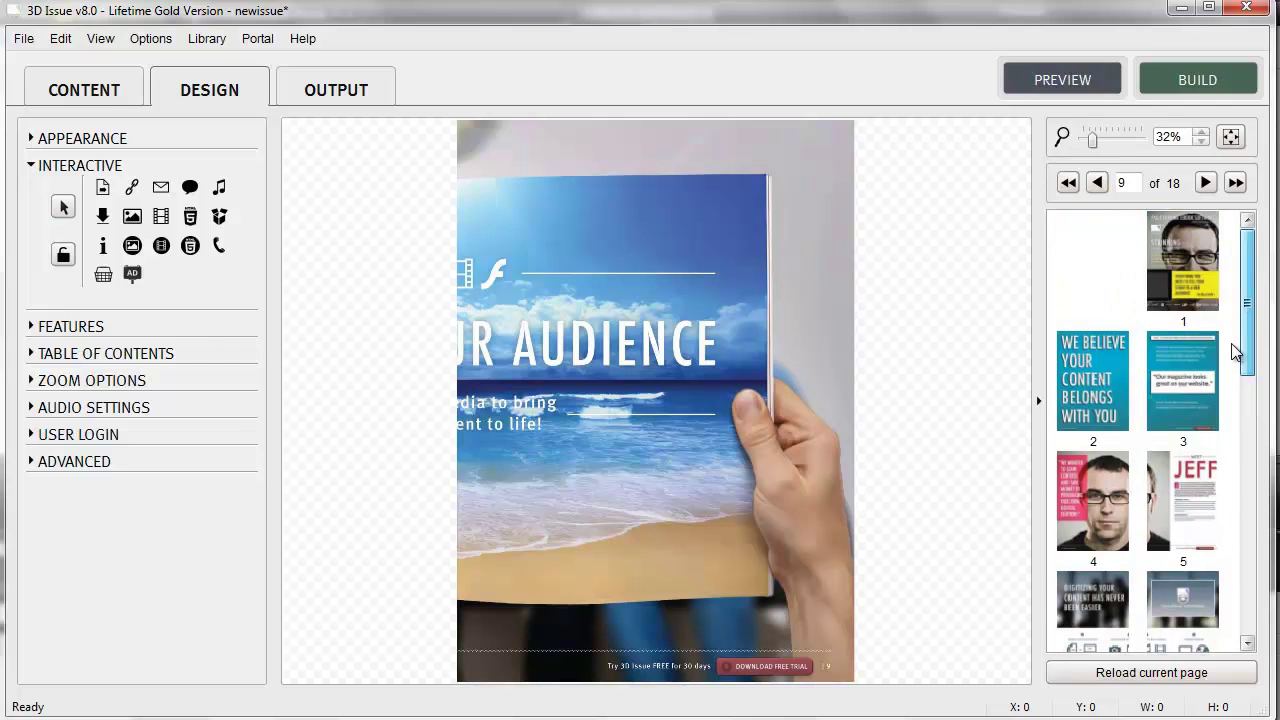
# On the cover page, add a Go To Page button over the yellow panel linking to page 2
pyautogui.click(1198, 295)
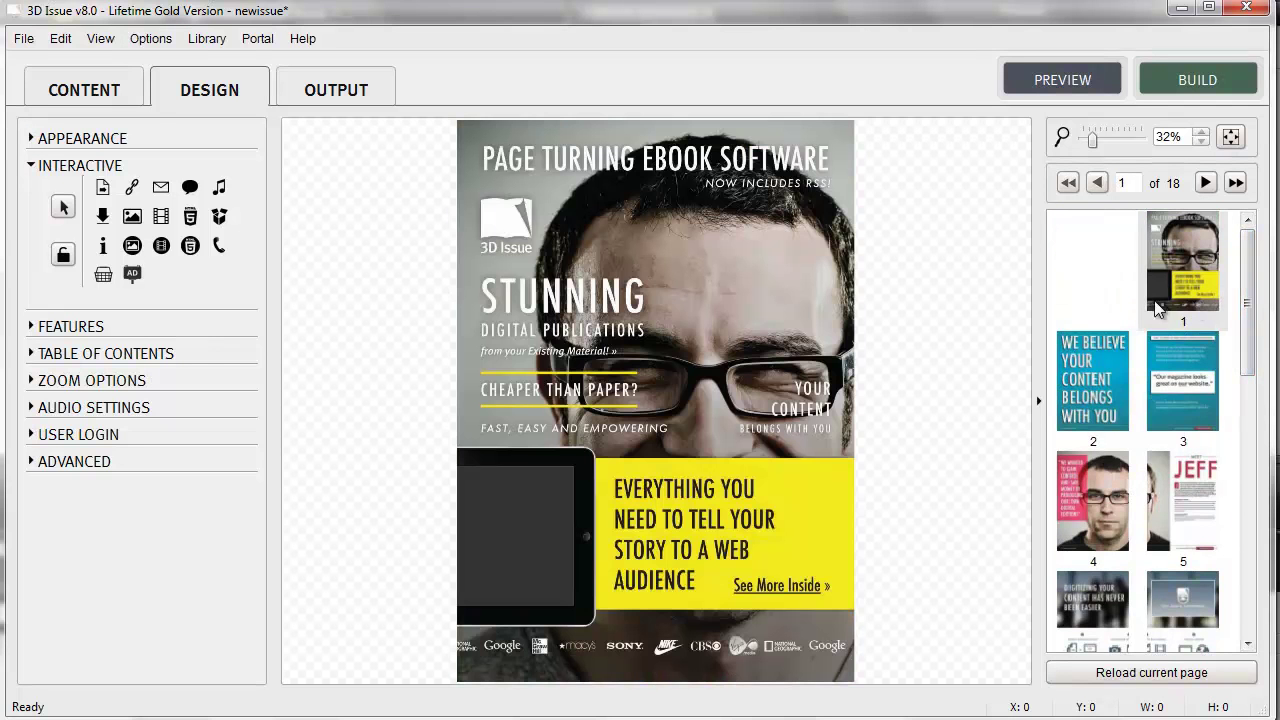
pyautogui.click(106, 184)
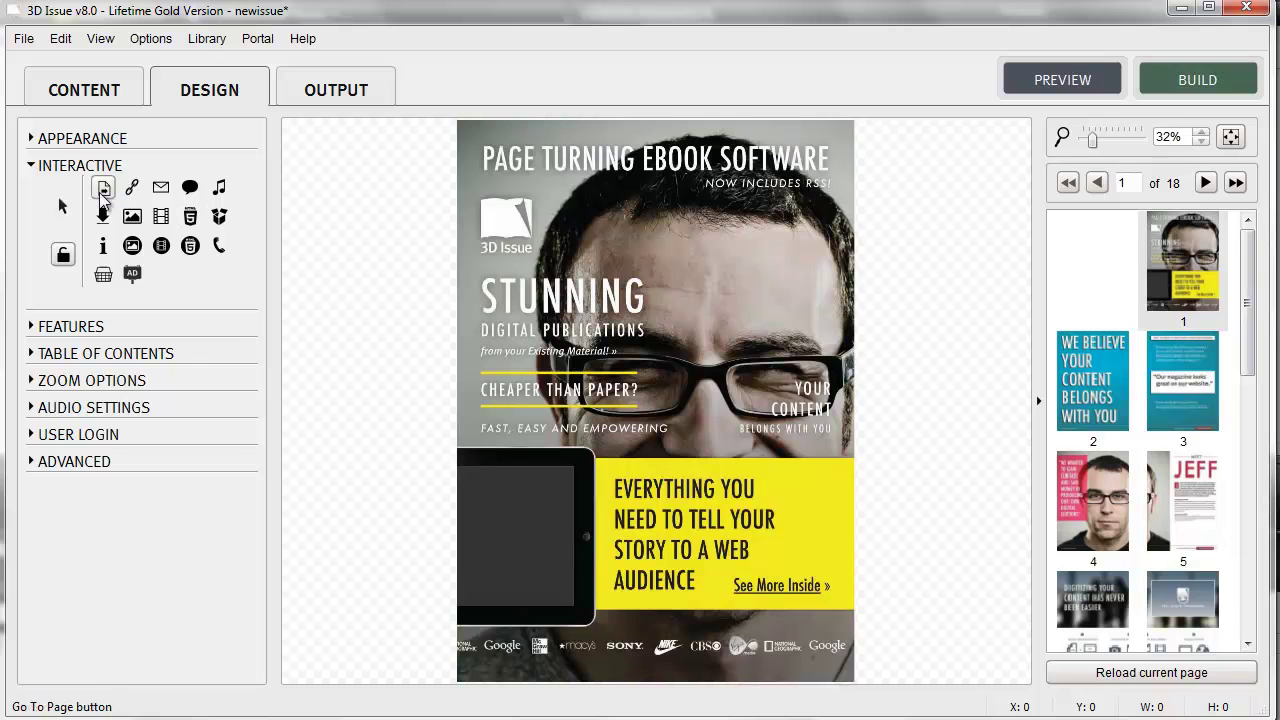
pyautogui.moveTo(790, 479); pyautogui.dragTo(818, 512)
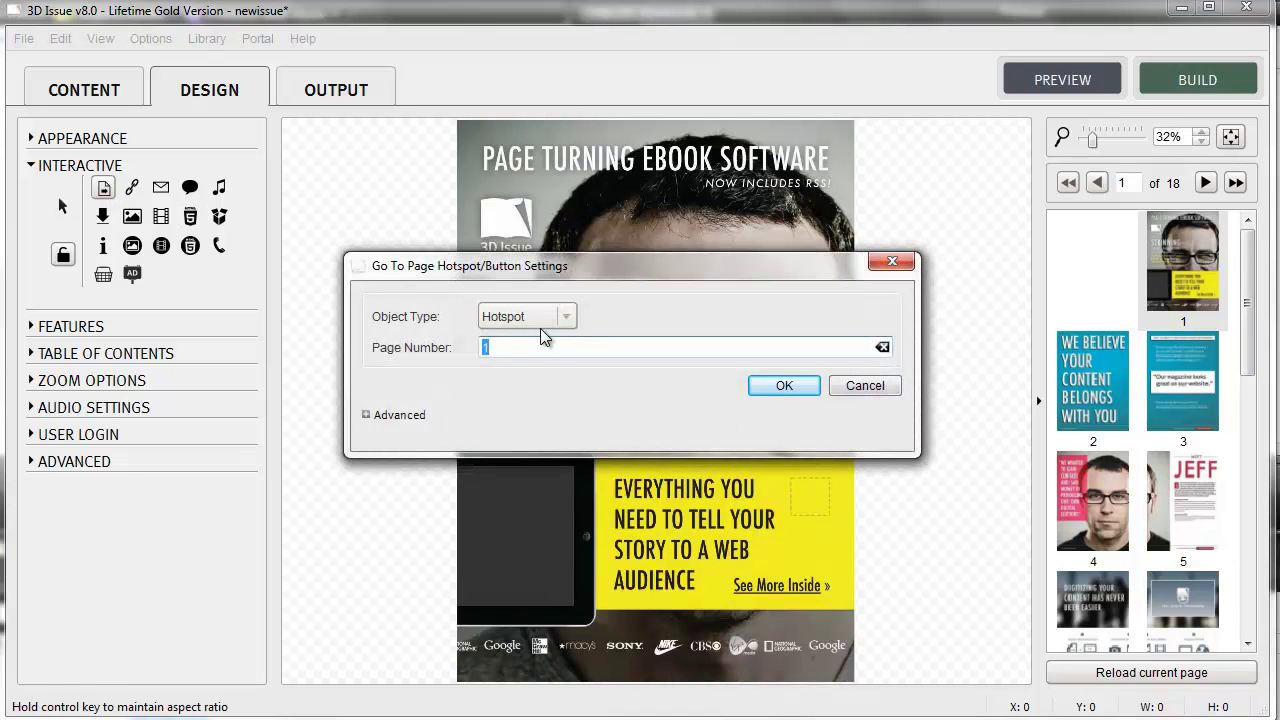
pyautogui.click(540, 318)
pyautogui.click(538, 353)
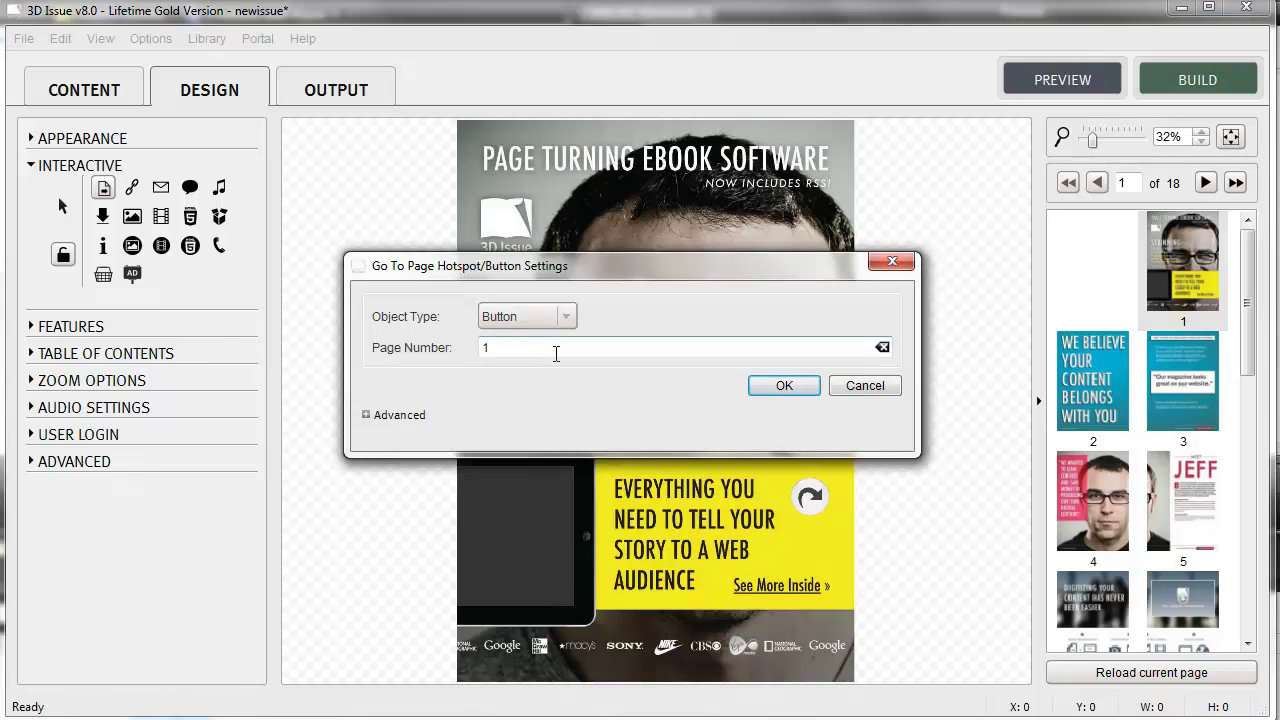
pyautogui.moveTo(538, 353); pyautogui.dragTo(393, 353)
pyautogui.write('2')
pyautogui.press('Return')
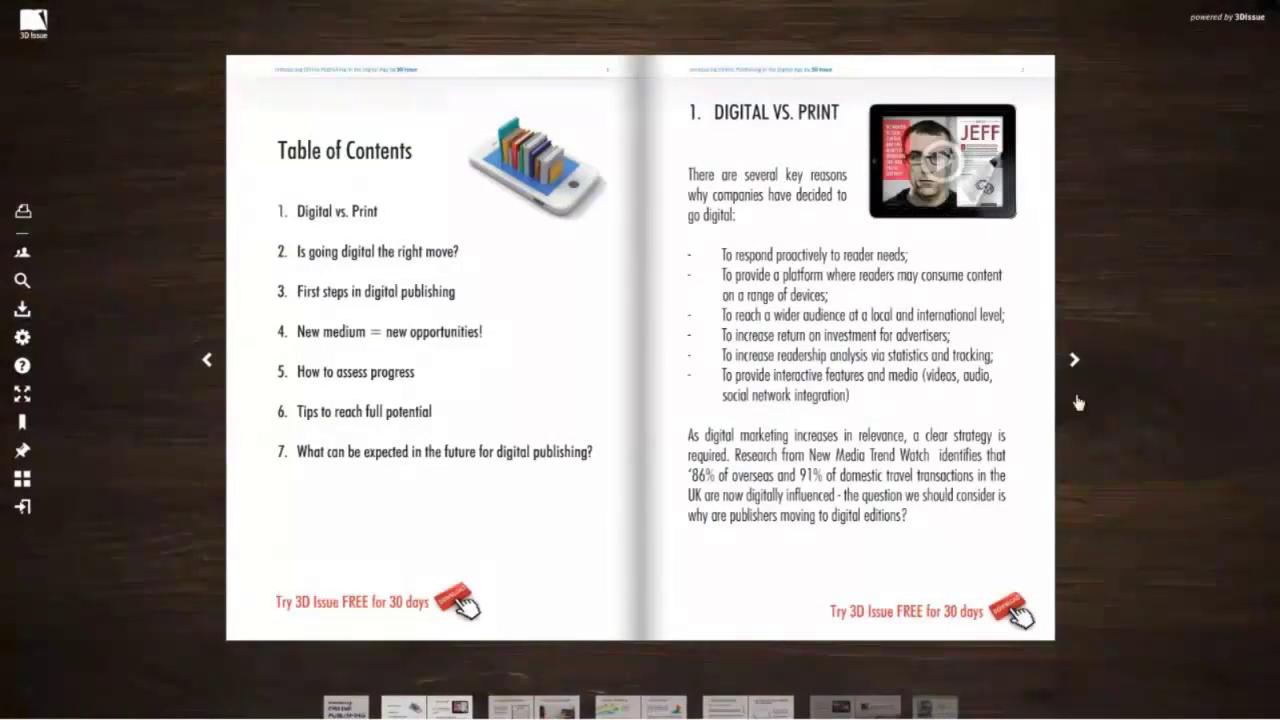
# Page forward through the sample flipbook three times to its final page
pyautogui.click(1074, 360)
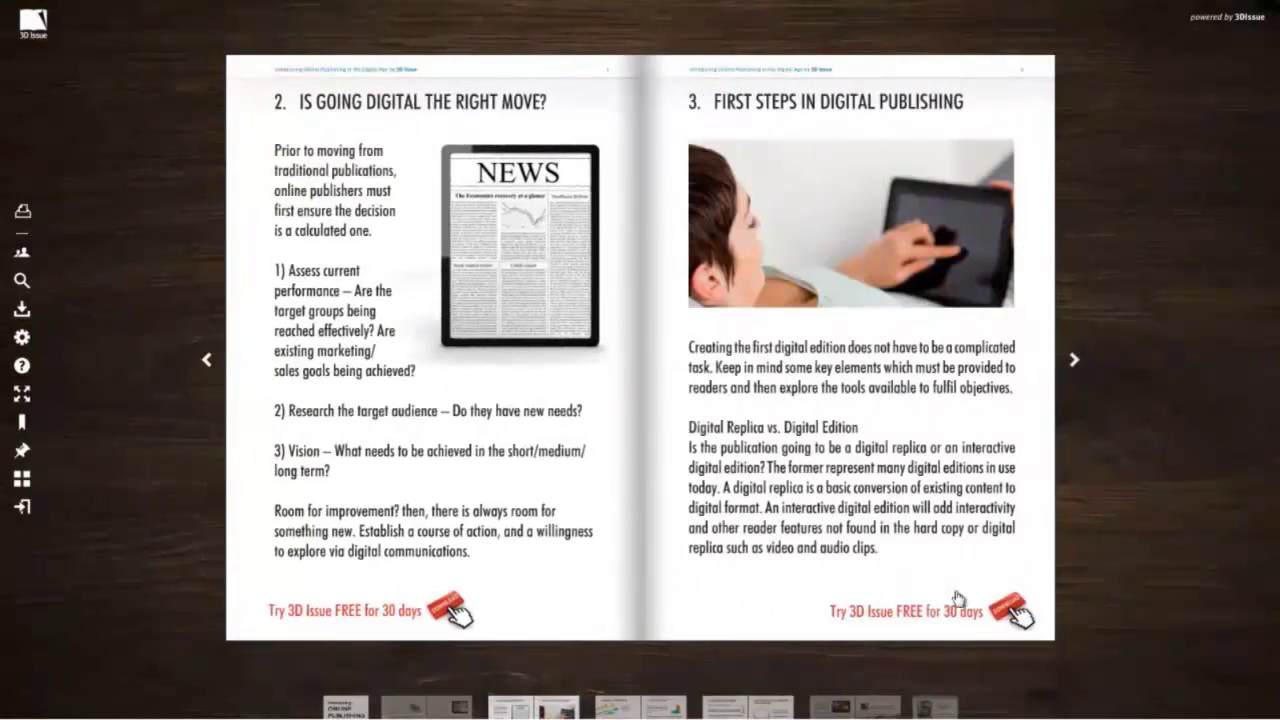
pyautogui.click(1075, 362)
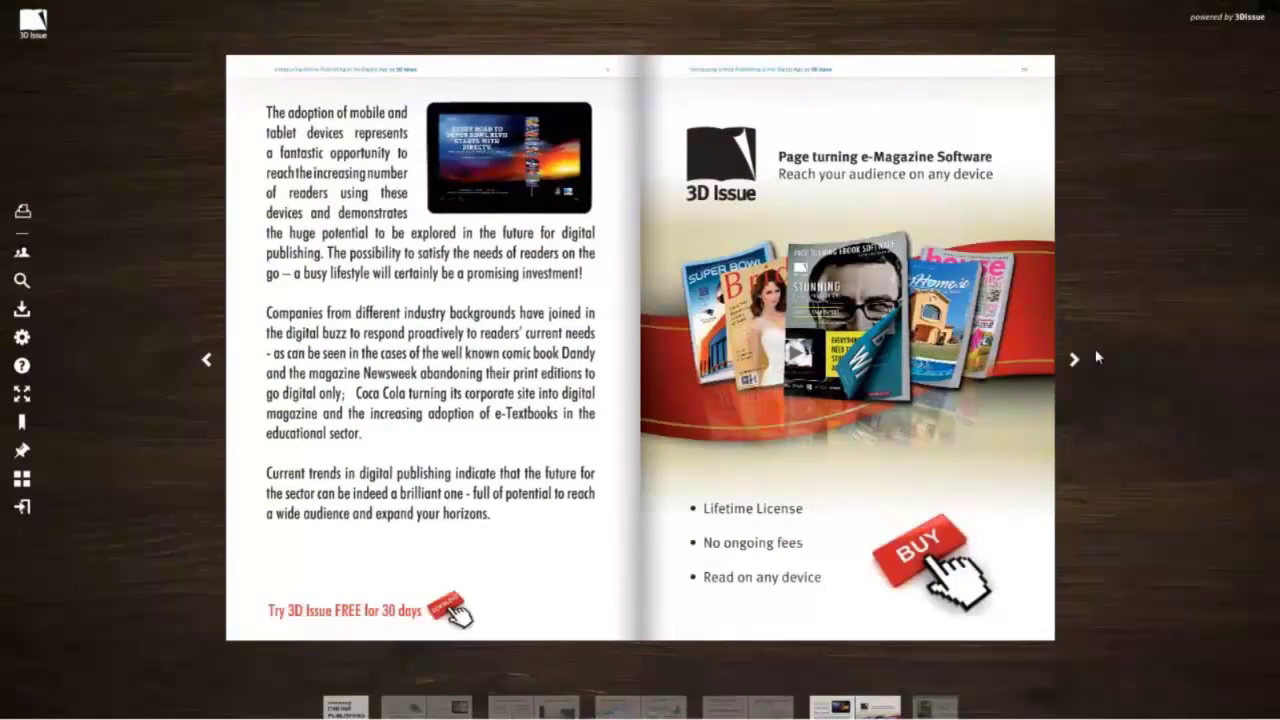
pyautogui.click(1073, 362)
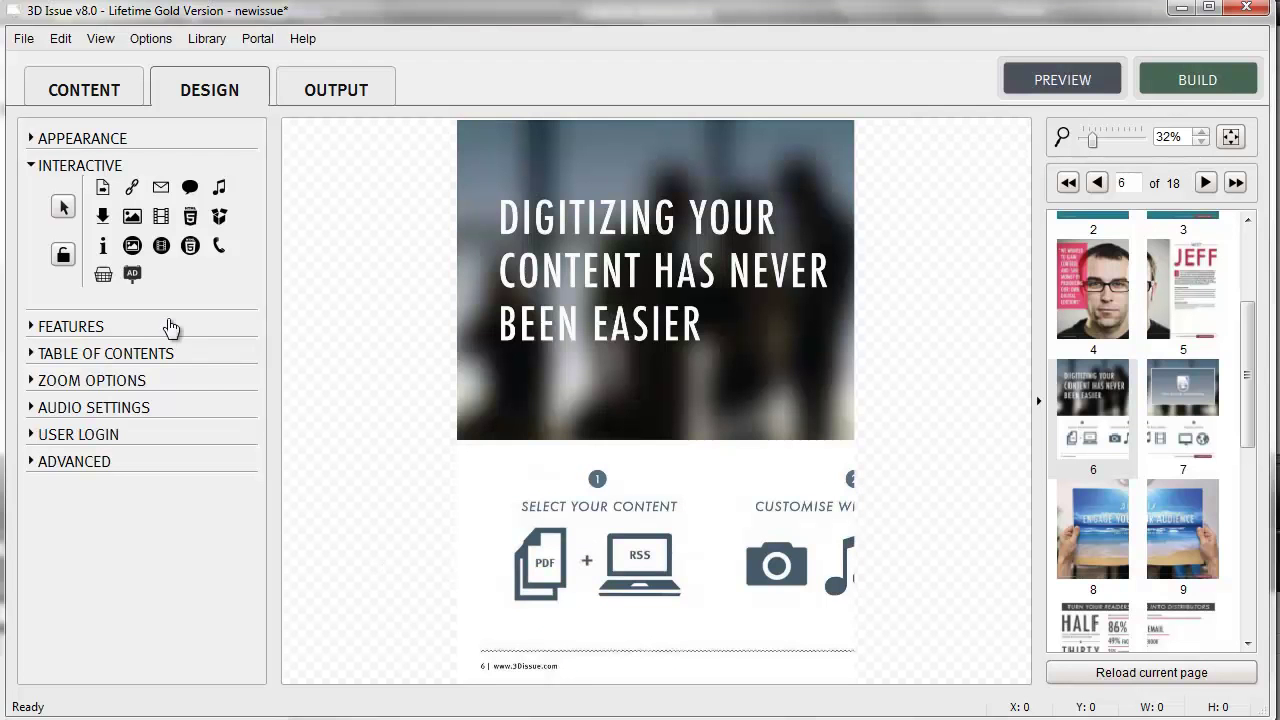
# Add a button beside page 6's headline linking to page 12, with rollover text 'Go to page 12'
pyautogui.click(105, 189)
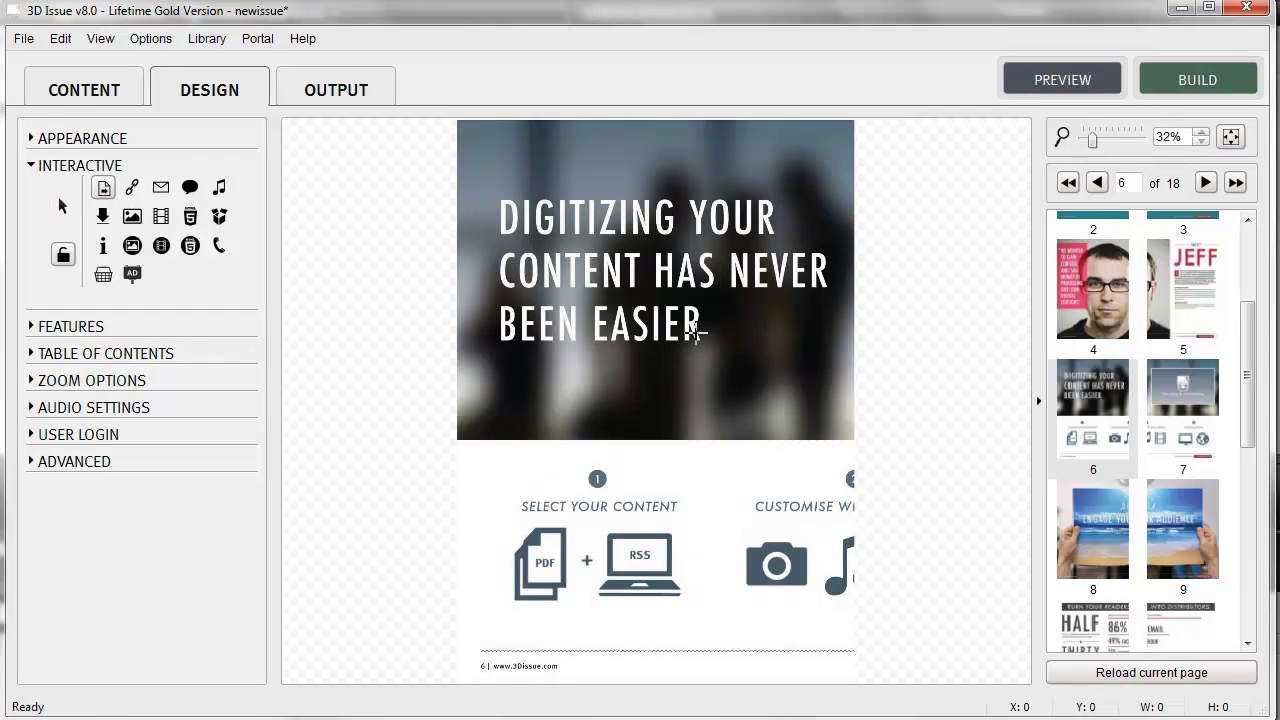
pyautogui.moveTo(718, 321); pyautogui.dragTo(802, 382)
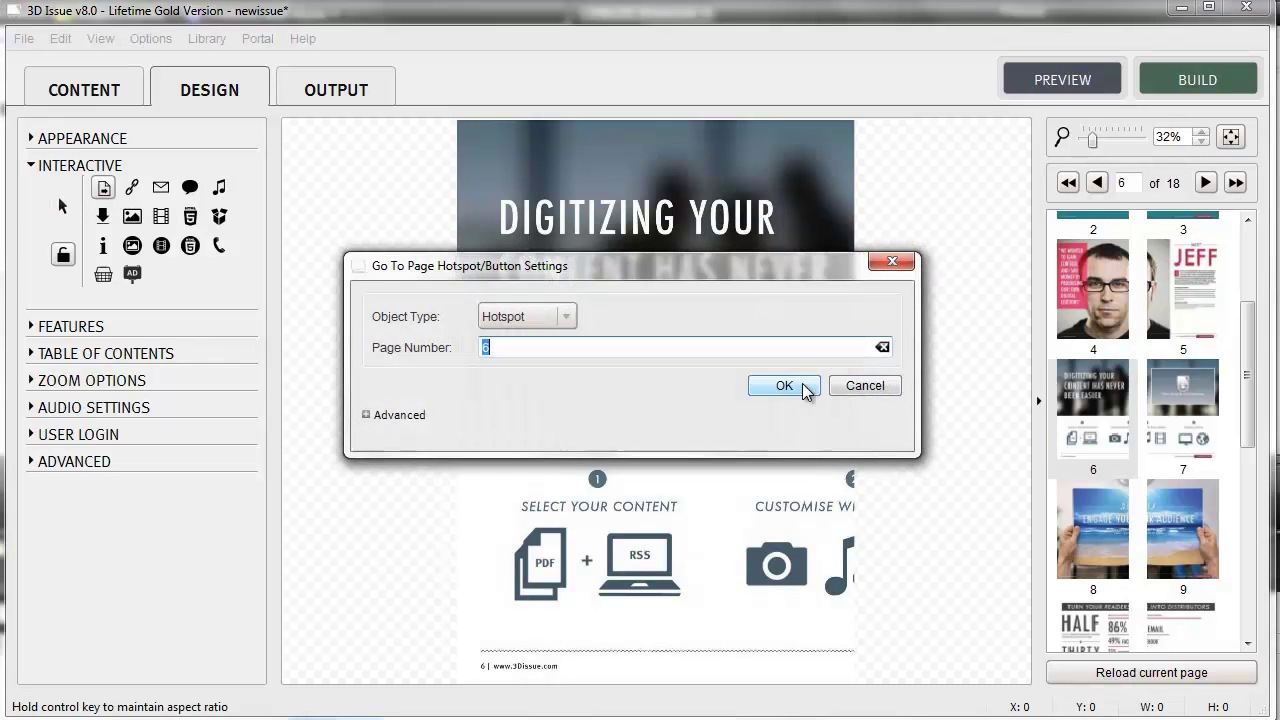
pyautogui.click(566, 317)
pyautogui.click(519, 357)
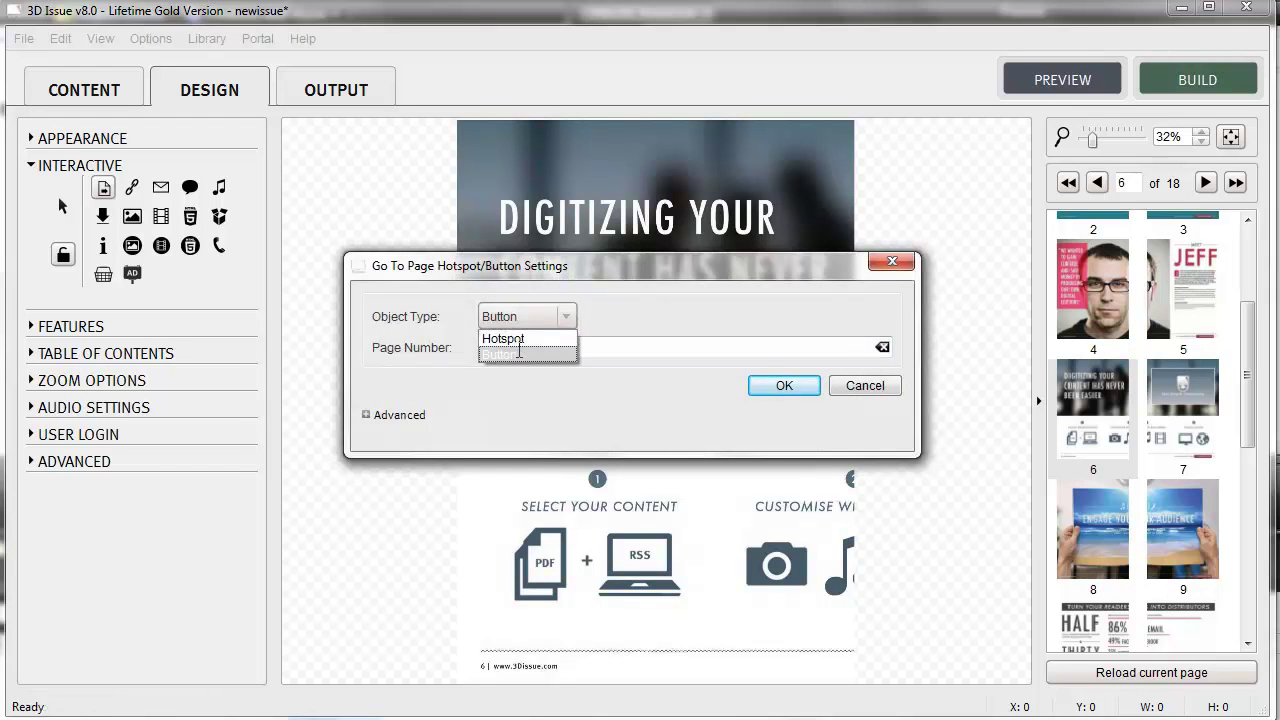
pyautogui.moveTo(517, 347); pyautogui.dragTo(443, 347)
pyautogui.write('12')
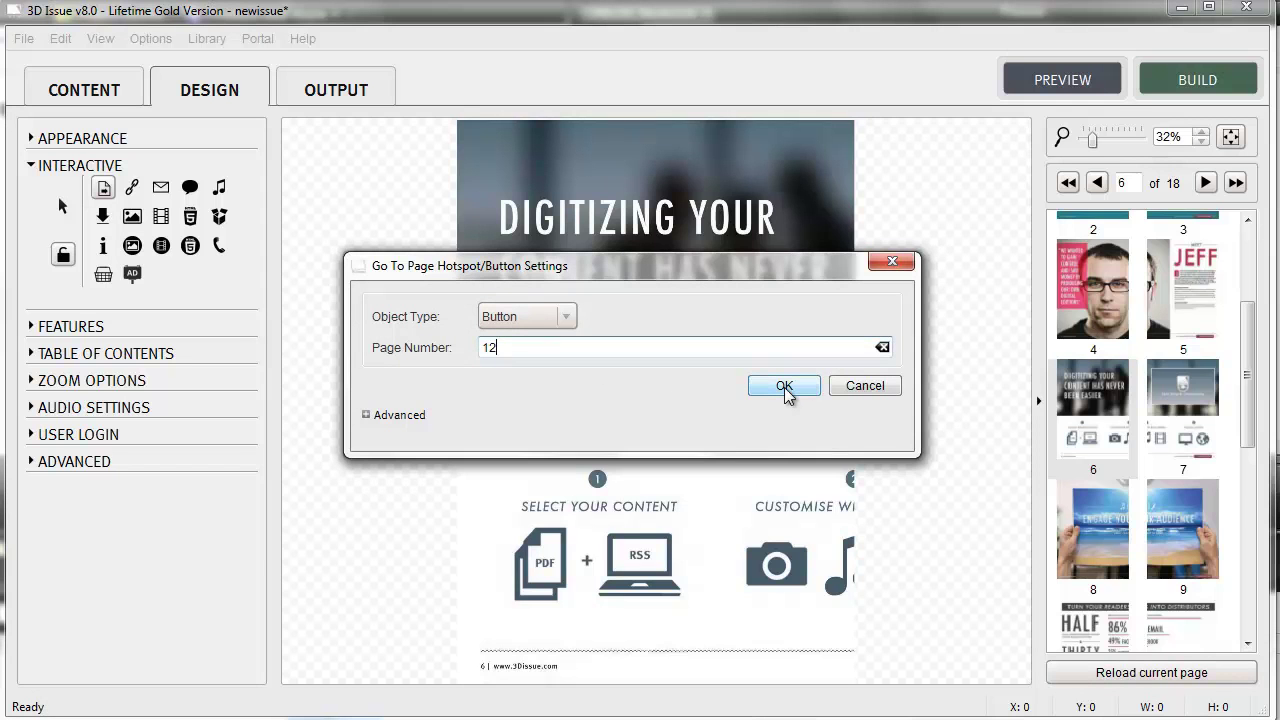
pyautogui.click(386, 416)
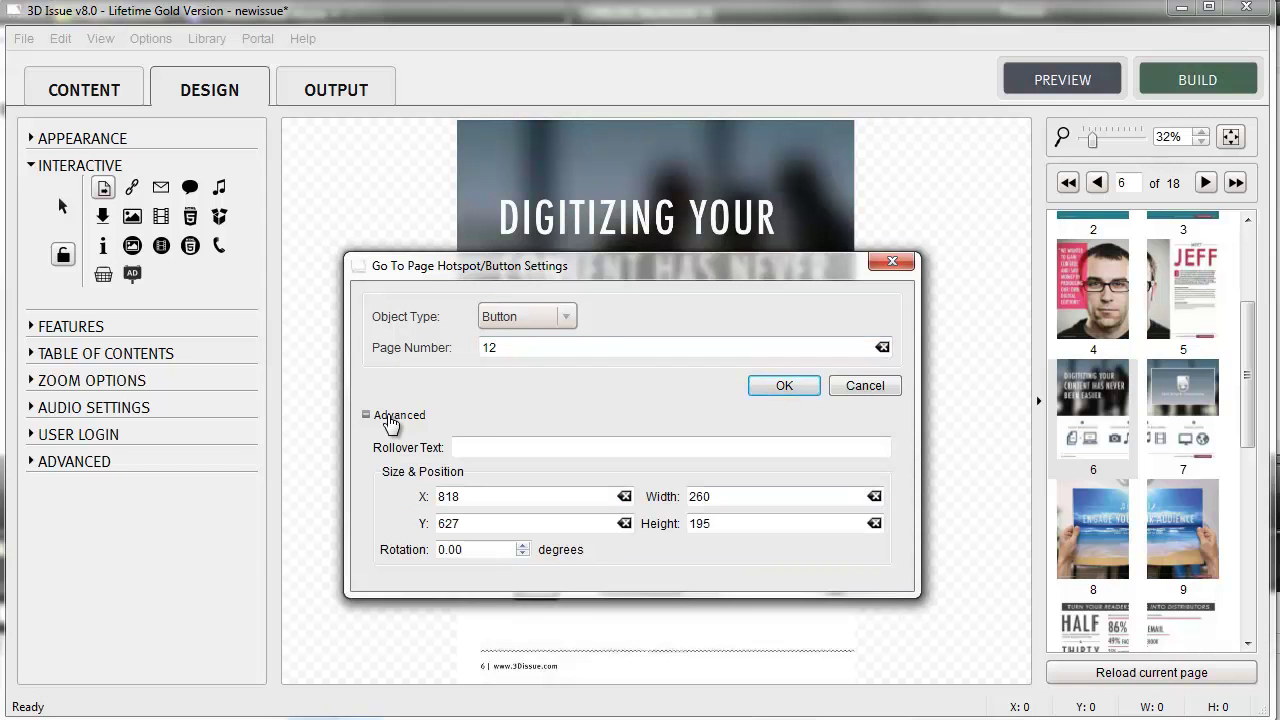
pyautogui.click(469, 447)
pyautogui.write('Go')
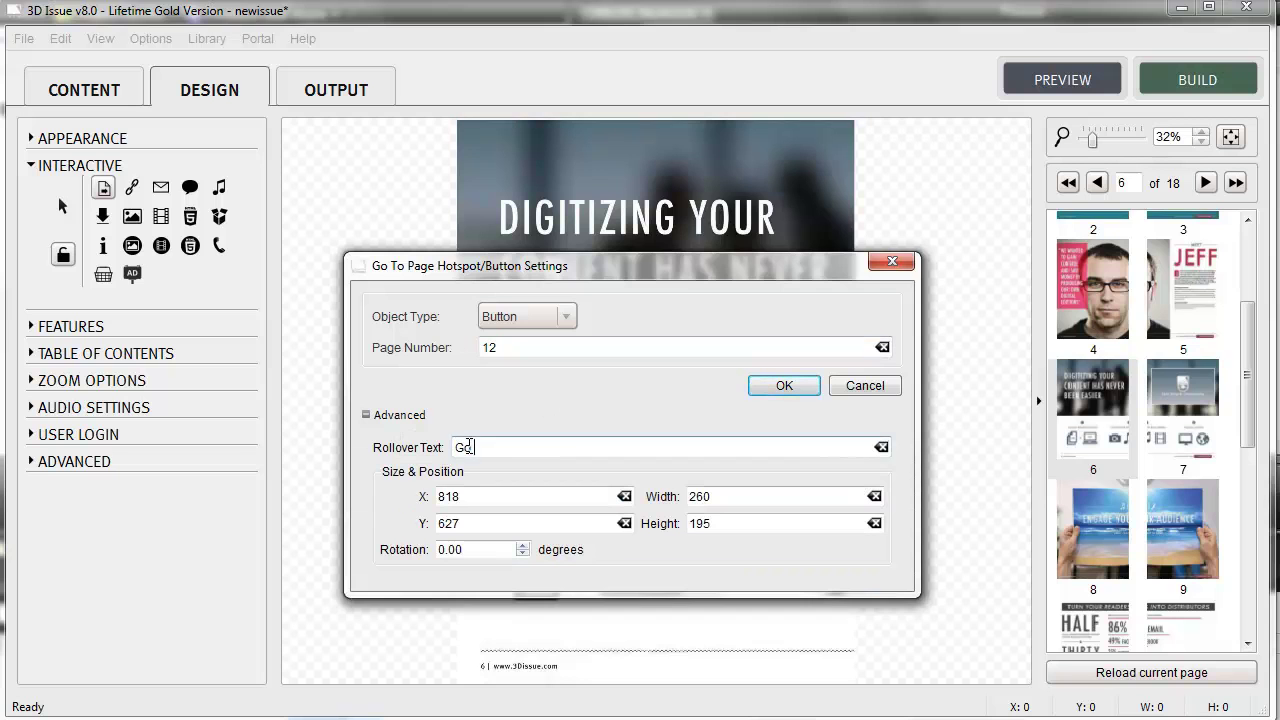
pyautogui.write(' to page 12')
pyautogui.click(802, 386)
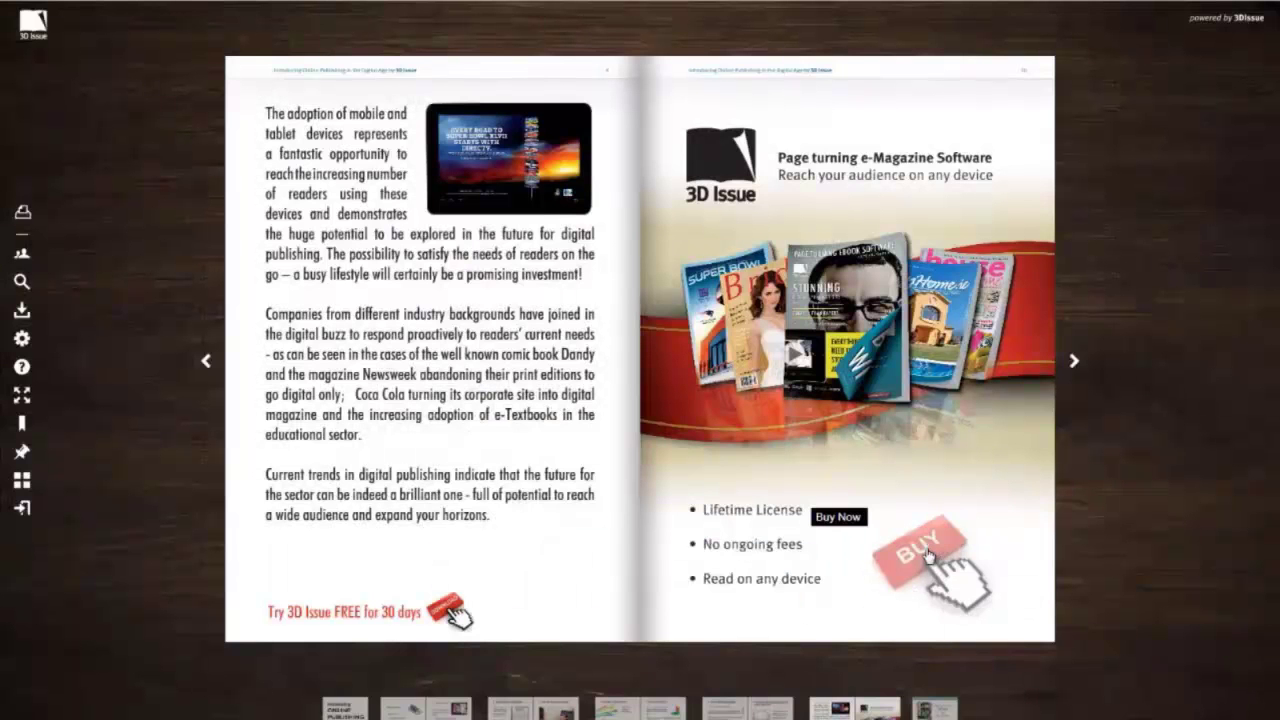
pyautogui.click(1066, 363)
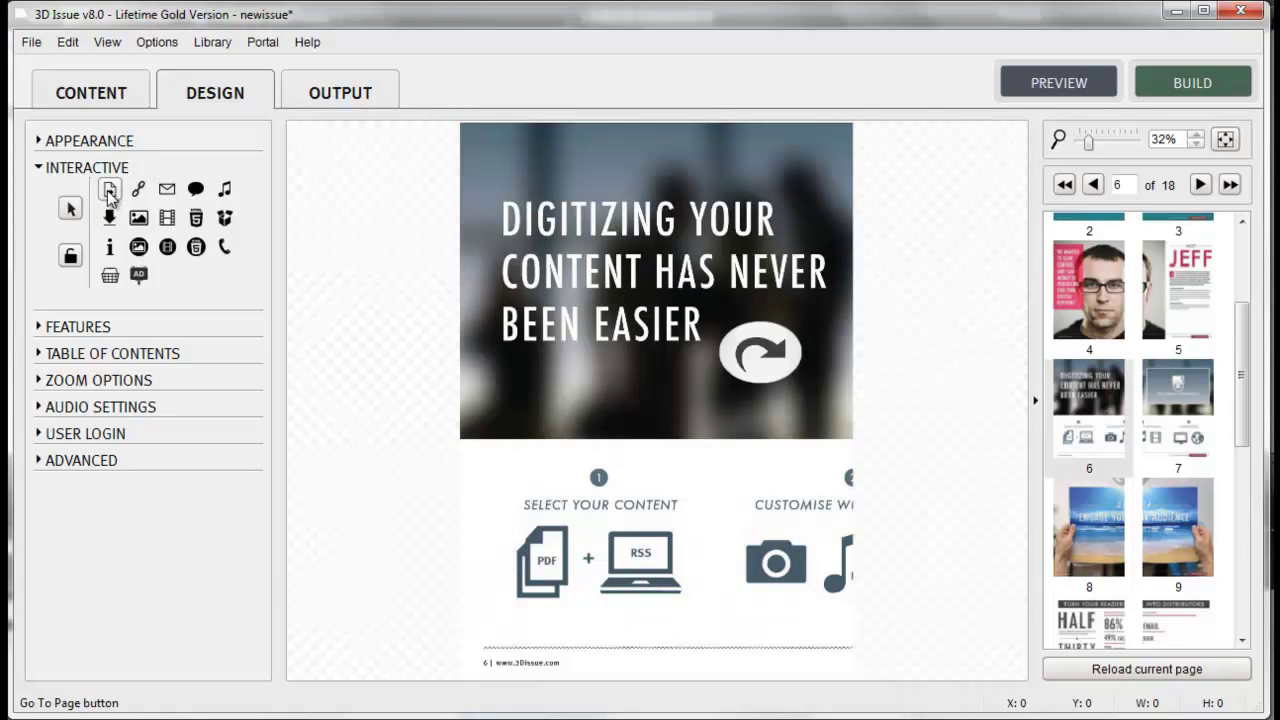
# Draw a Go To Page hotspot below page 6's headline, linked to page 6, rotated 33 degrees
pyautogui.click(112, 190)
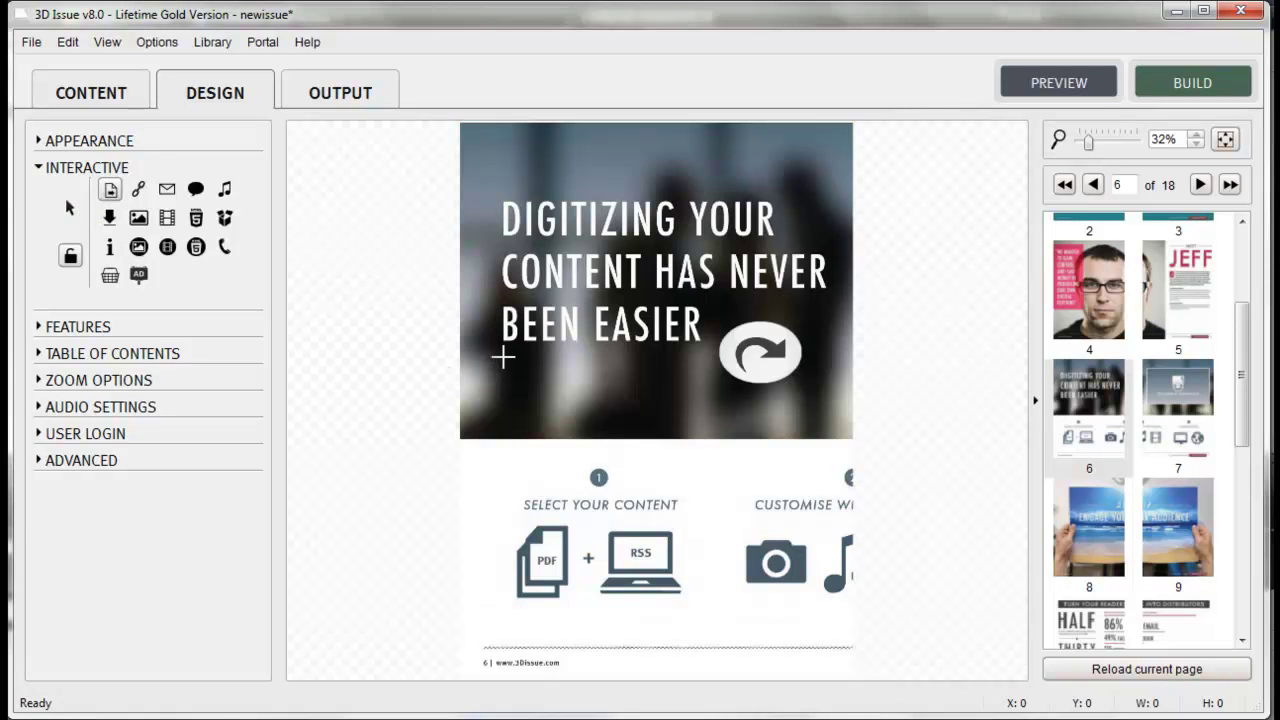
pyautogui.moveTo(503, 358); pyautogui.dragTo(645, 428)
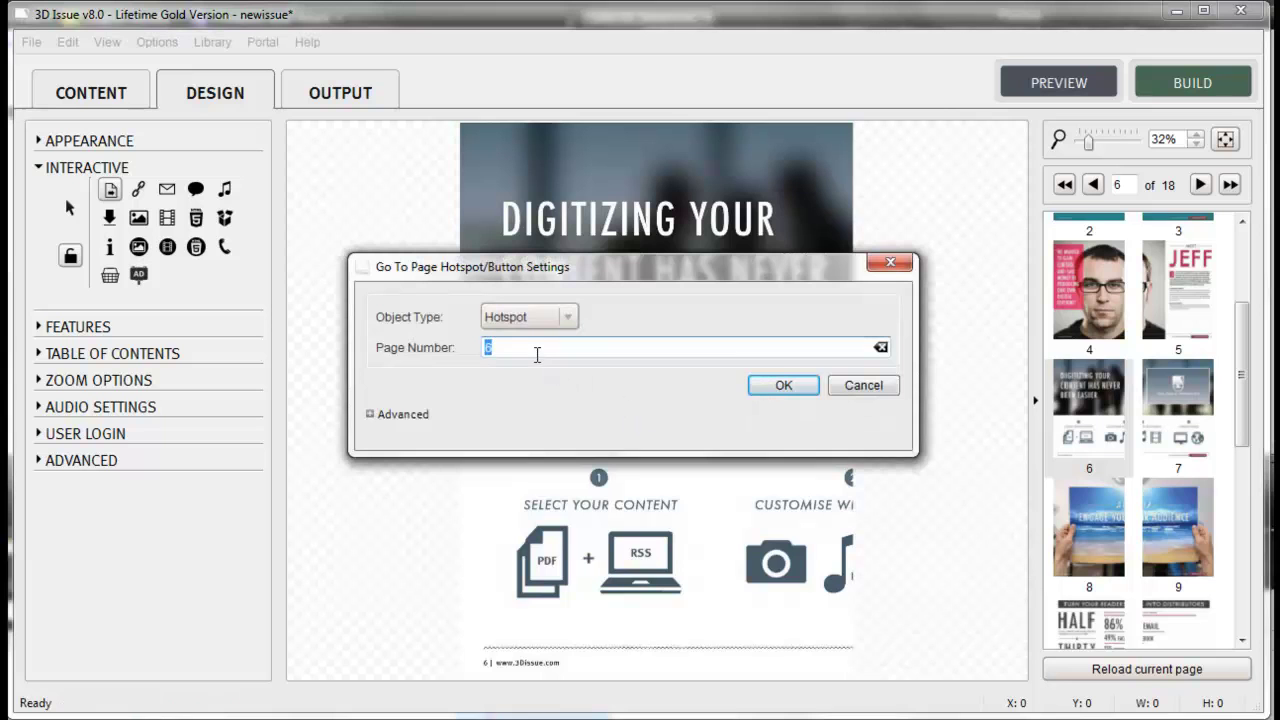
pyautogui.click(402, 414)
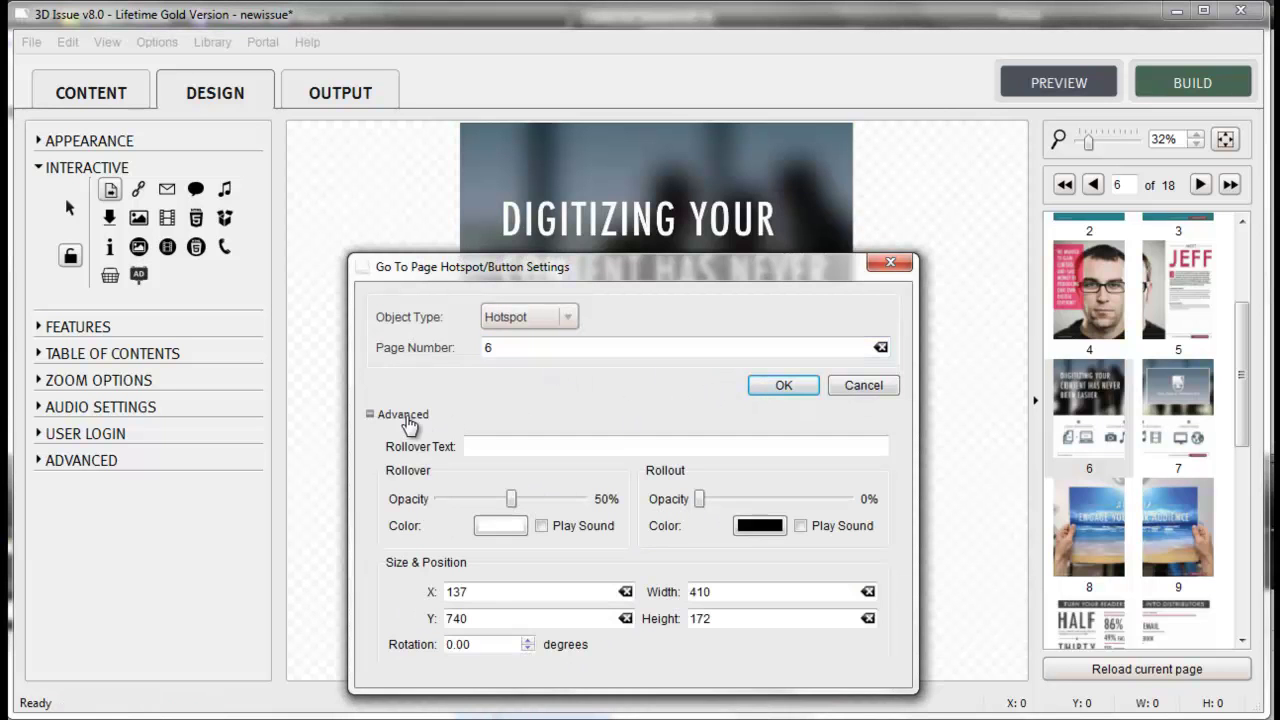
pyautogui.click(497, 595)
pyautogui.moveTo(491, 595)
pyautogui.mouseDown()
pyautogui.moveTo(445, 592)
pyautogui.moveTo(530, 612)
pyautogui.mouseUp()
pyautogui.click(476, 617)
pyautogui.moveTo(737, 591); pyautogui.dragTo(688, 592)
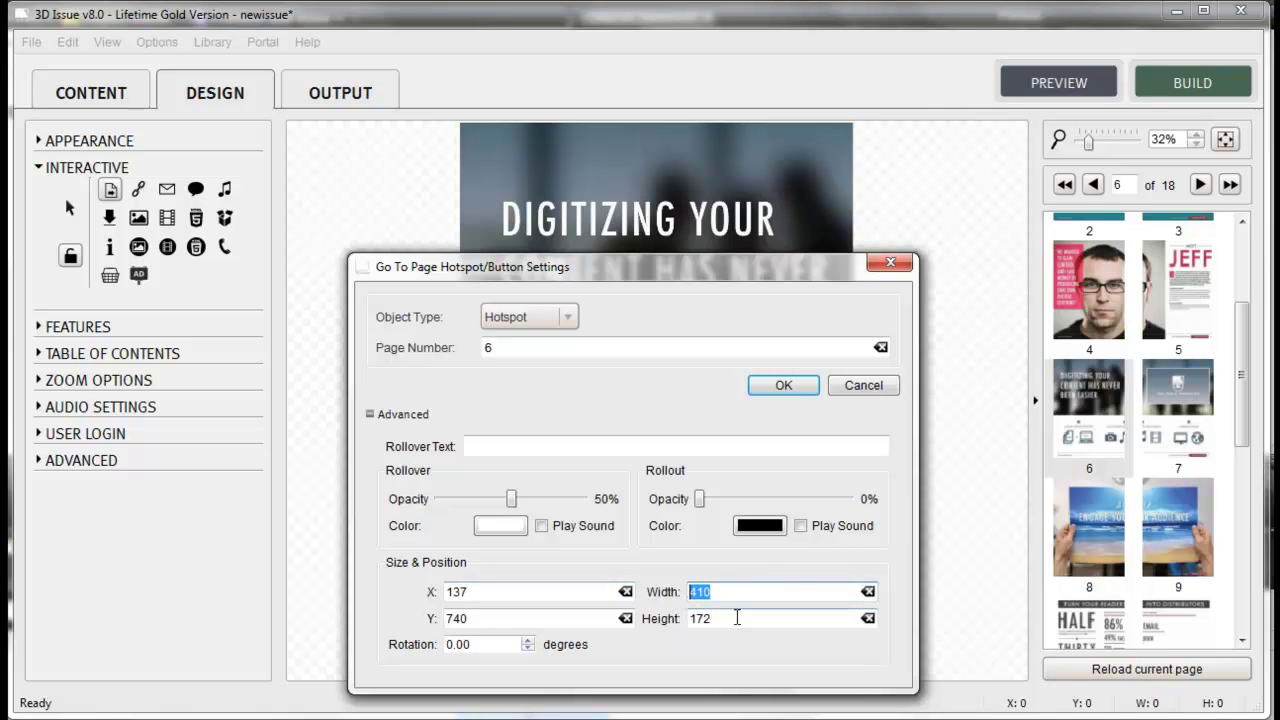
pyautogui.moveTo(737, 618); pyautogui.dragTo(640, 622)
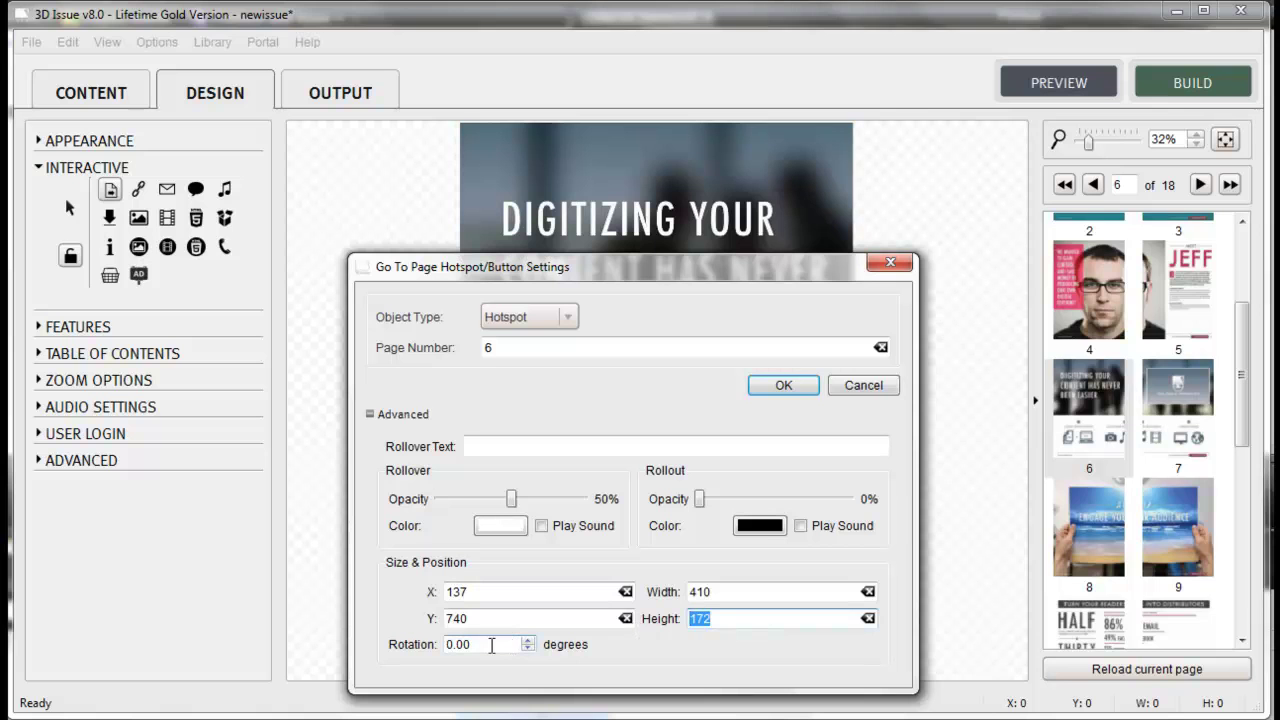
pyautogui.moveTo(491, 645); pyautogui.dragTo(405, 651)
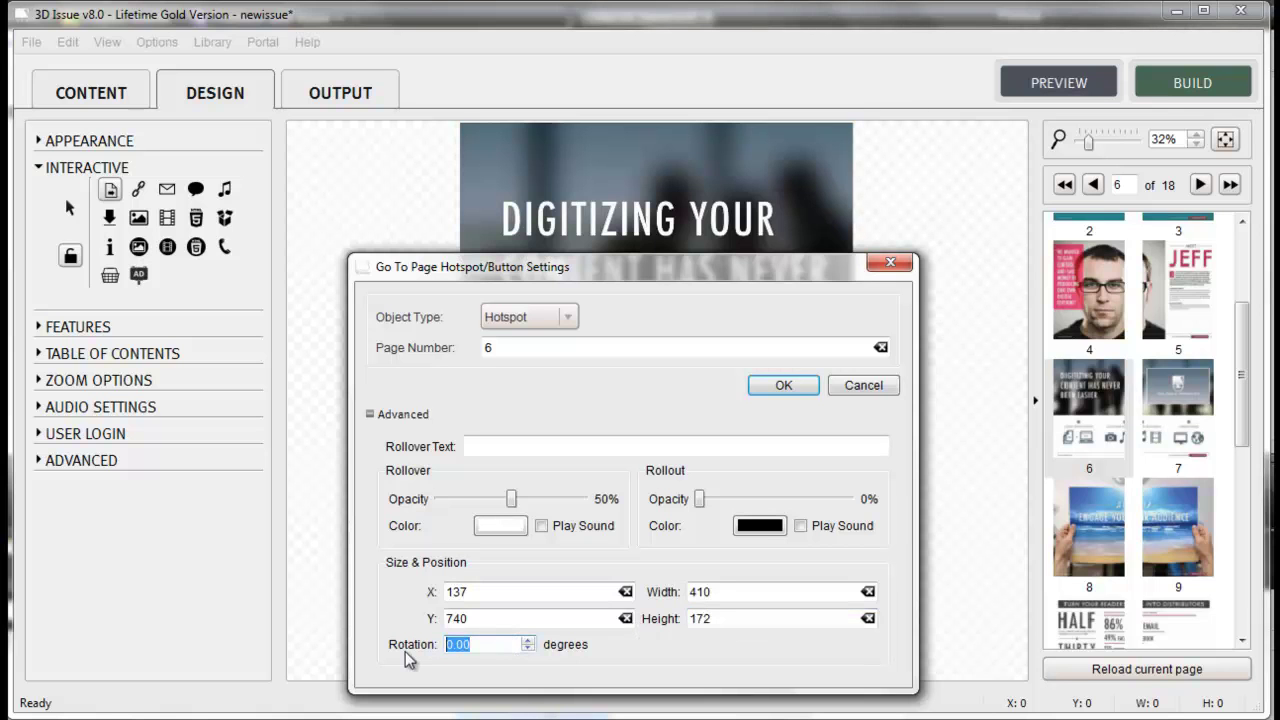
pyautogui.write('33')
pyautogui.moveTo(446, 645); pyautogui.dragTo(572, 648)
pyautogui.click(784, 386)
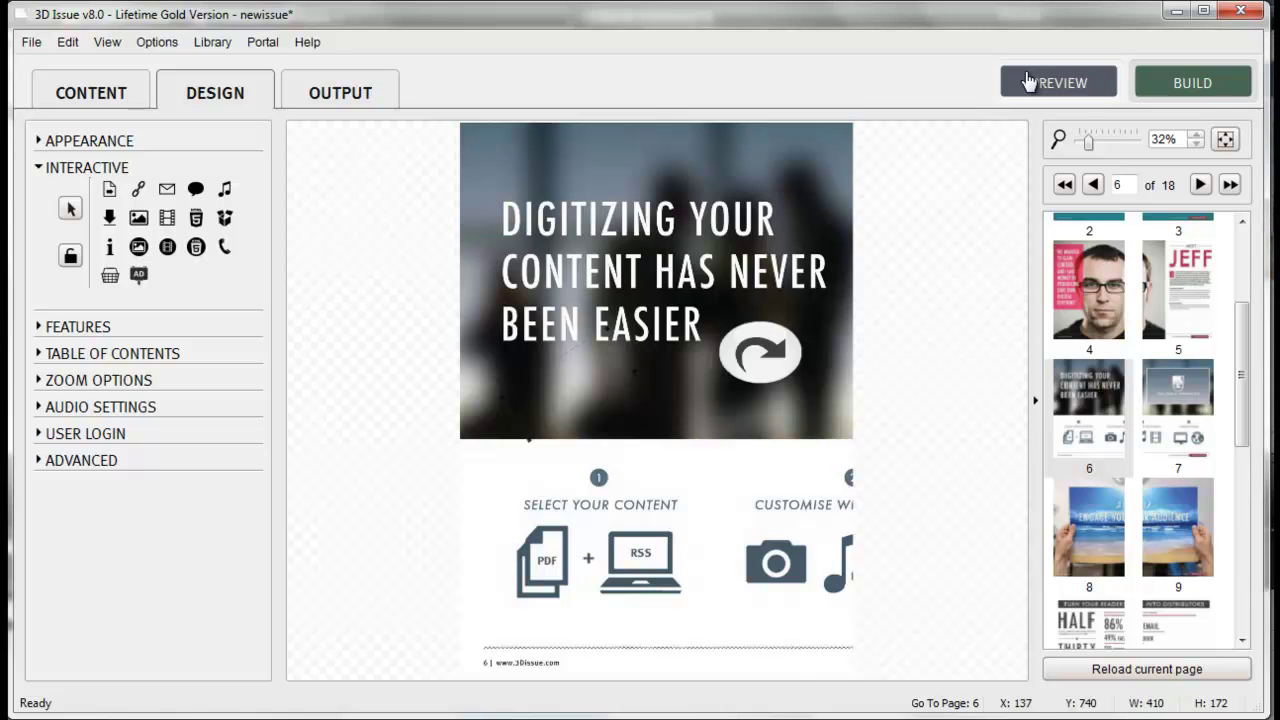
# Preview the flipbook at pages 6–7 to test the new hotspot and button
pyautogui.click(1029, 82)
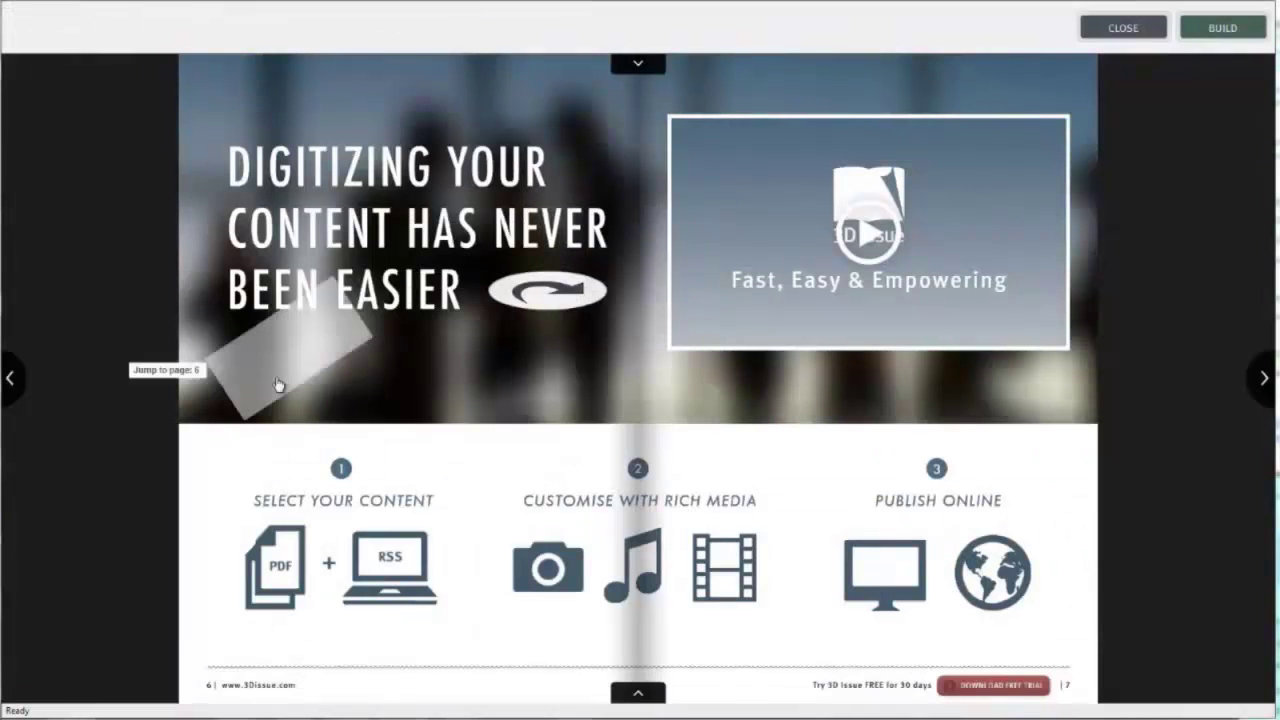